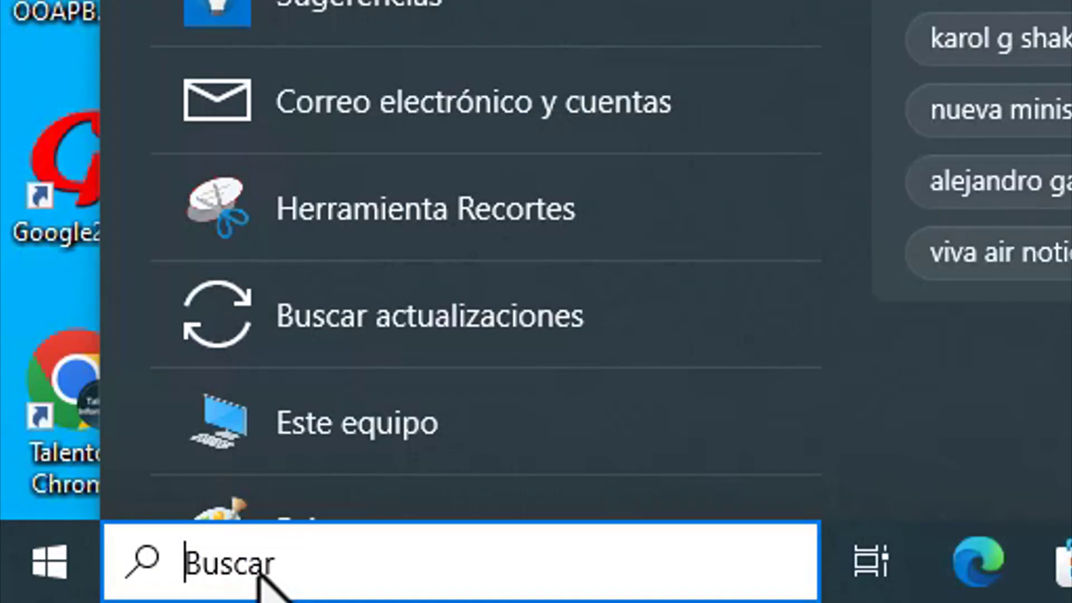
- Search for gpedit.msc, open the local Group Policy Editor, maximize its window and widen the tree pane
type("gpedit.ms")
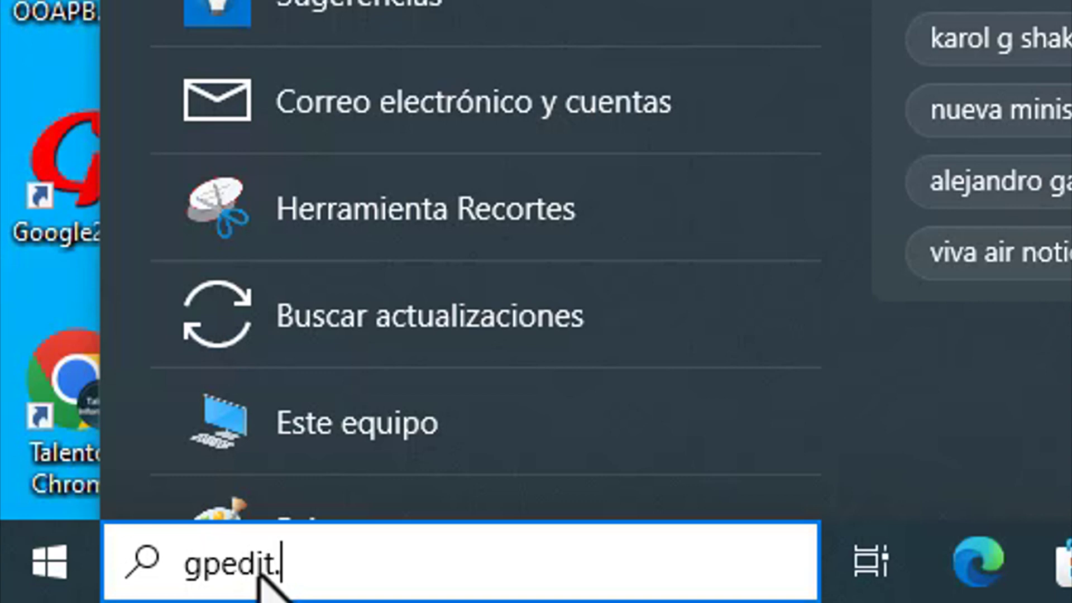
type("c")
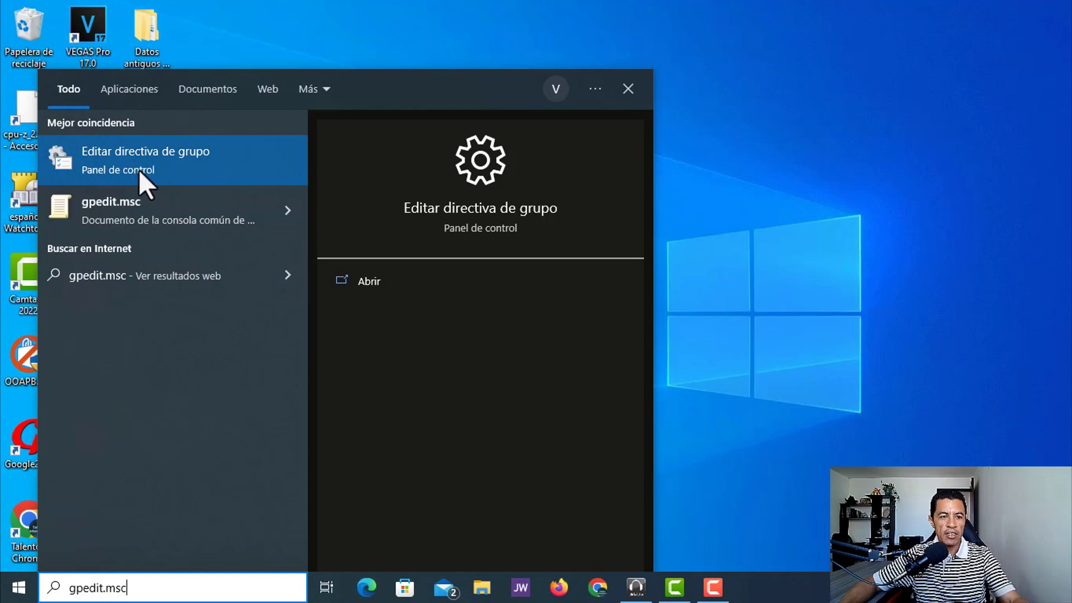
left_click(138, 169)
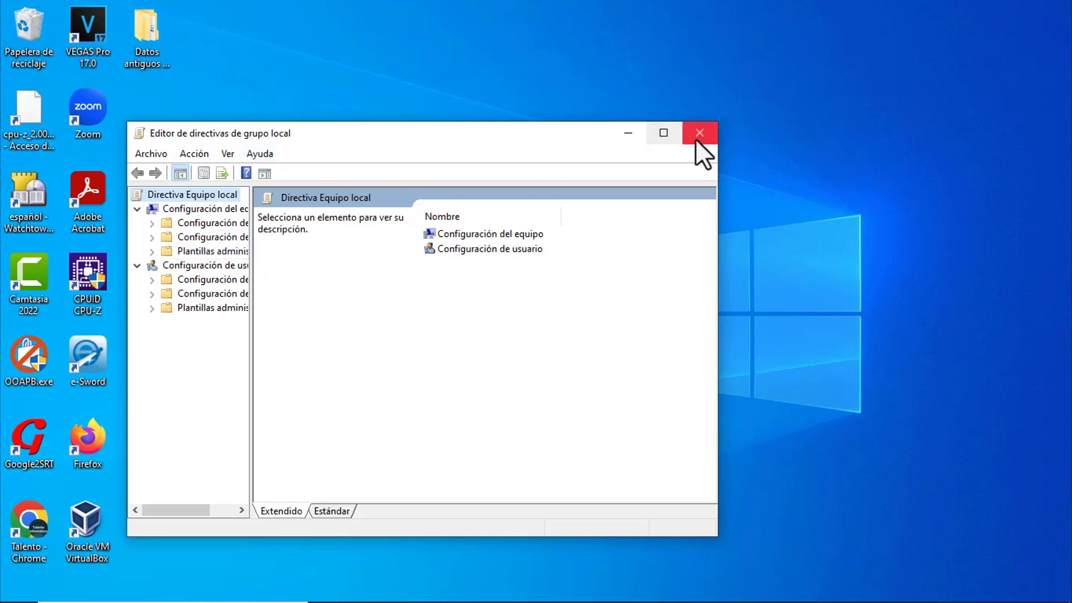
left_click(663, 133)
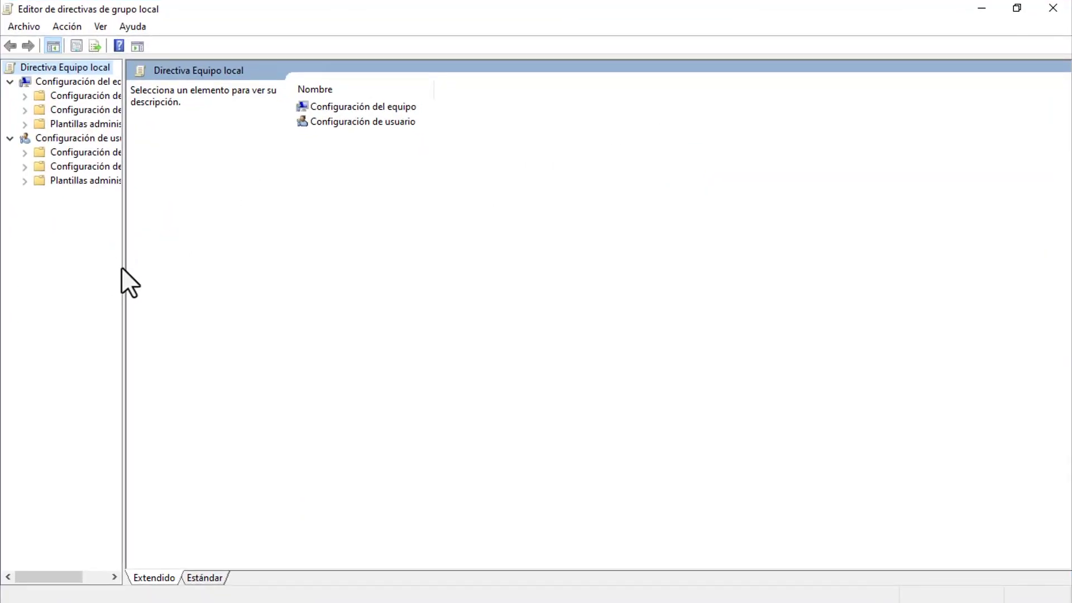
left_click_drag(124, 263, 199, 262)
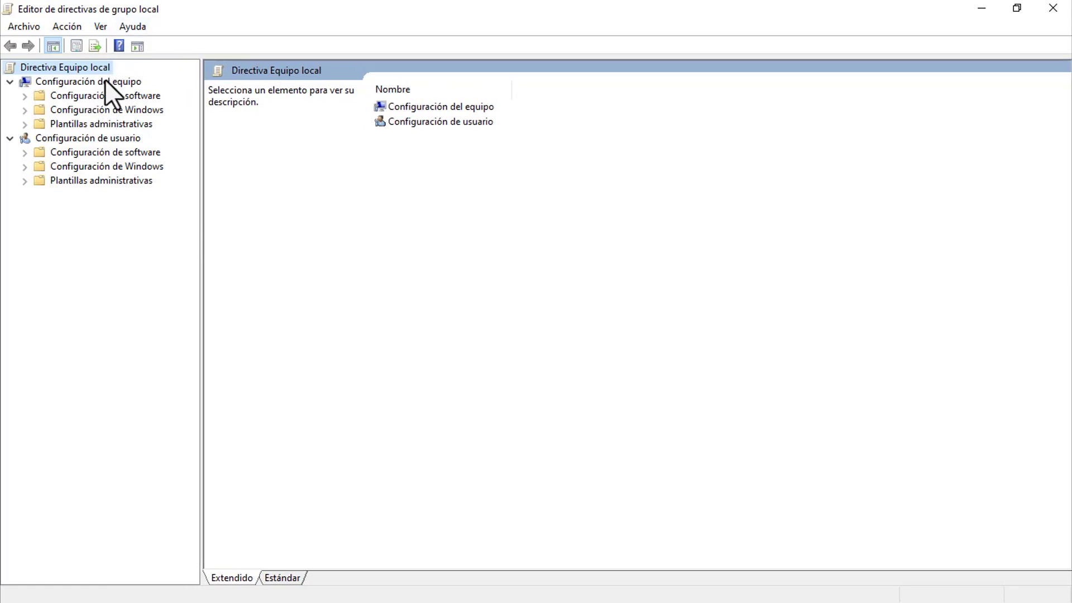
- Under Configuración del equipo, expand Plantillas administrativas and Sistema, and open the Acceso de almacenamiento extraíble policies
left_click(24, 127)
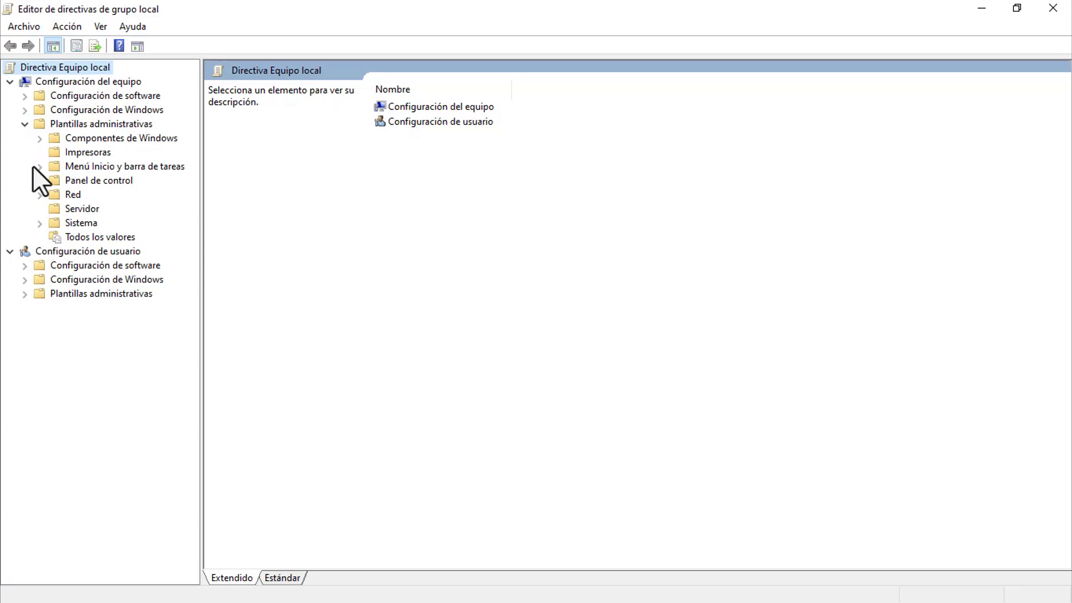
left_click(40, 224)
left_click_drag(201, 261, 275, 260)
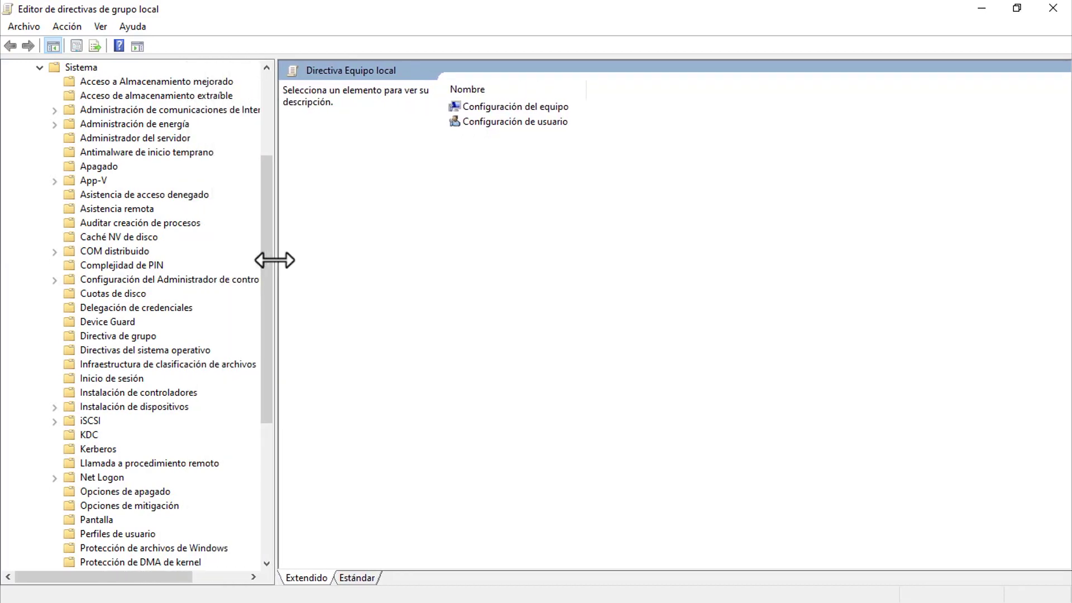
left_click(162, 95)
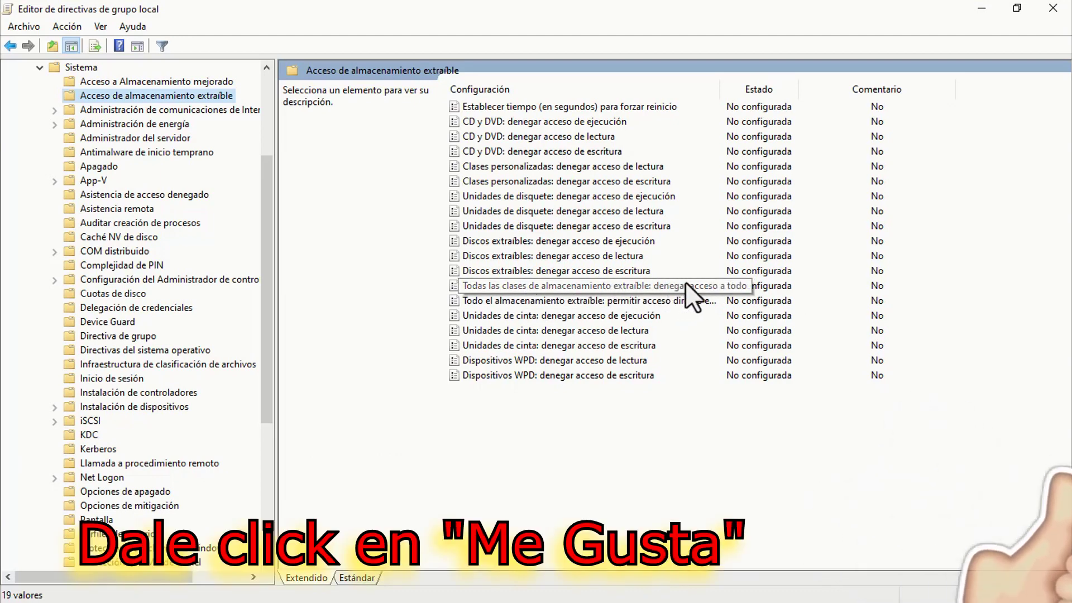
- Set the policy "Todas las clases de almacenamiento extraíble: denegar acceso a todo" to Habilitada and accept it
left_click(666, 285)
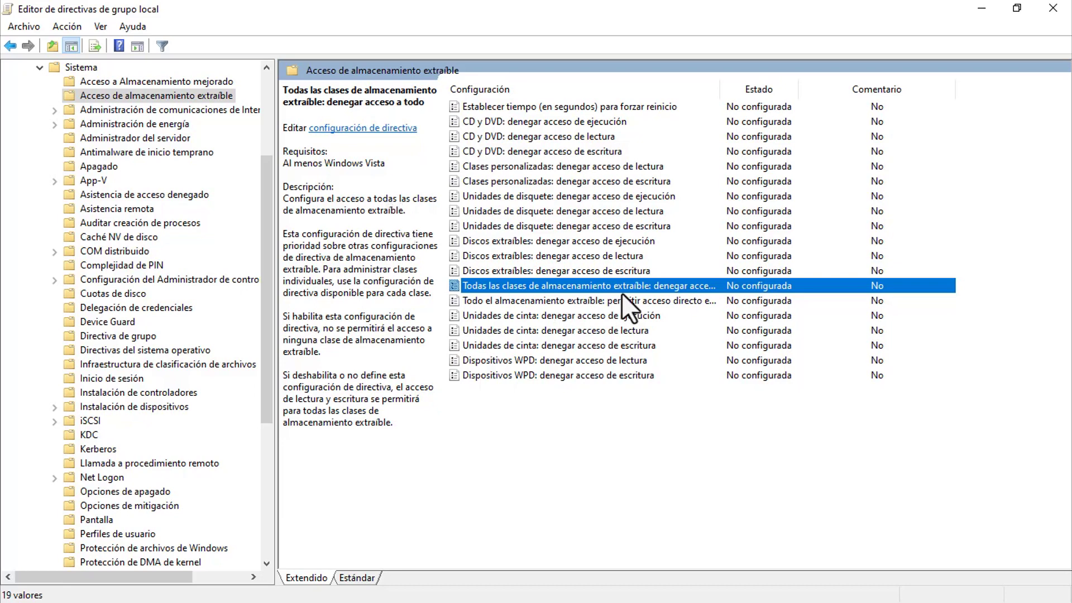
double_click(671, 286)
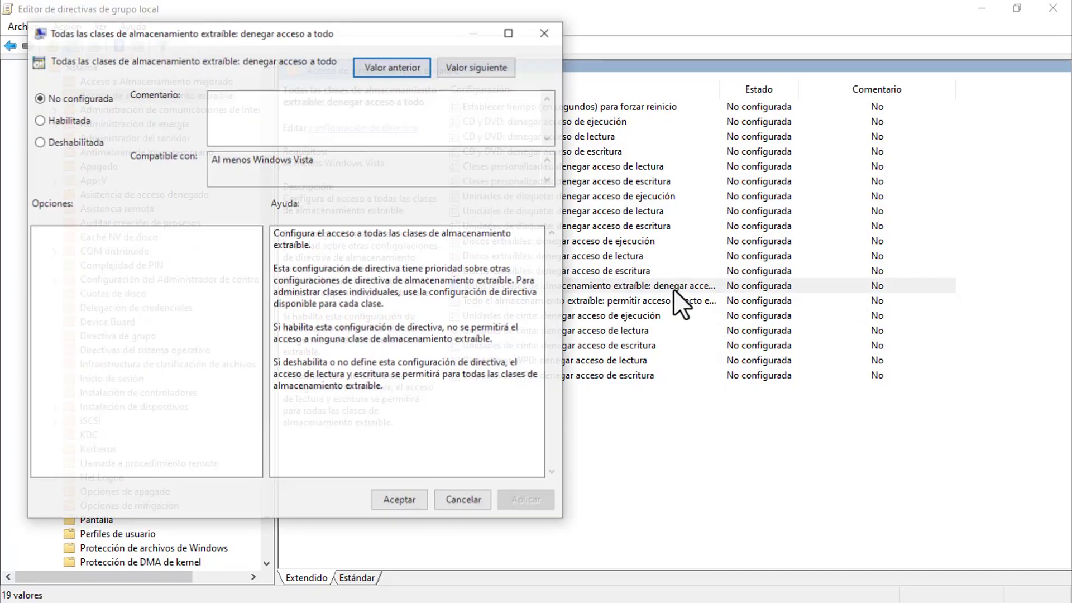
left_click_drag(357, 32, 616, 40)
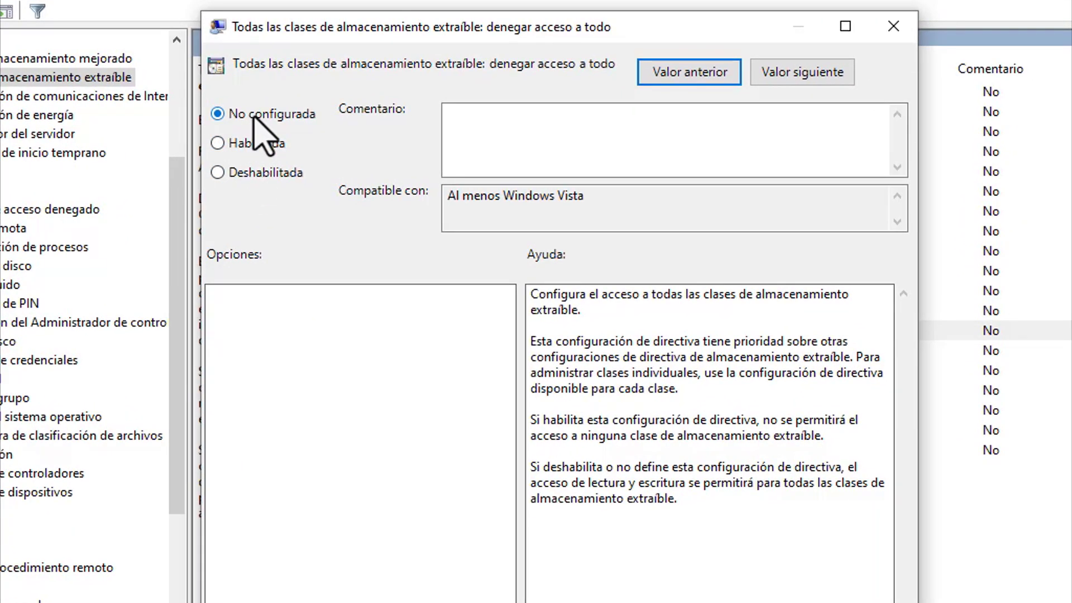
left_click(218, 143)
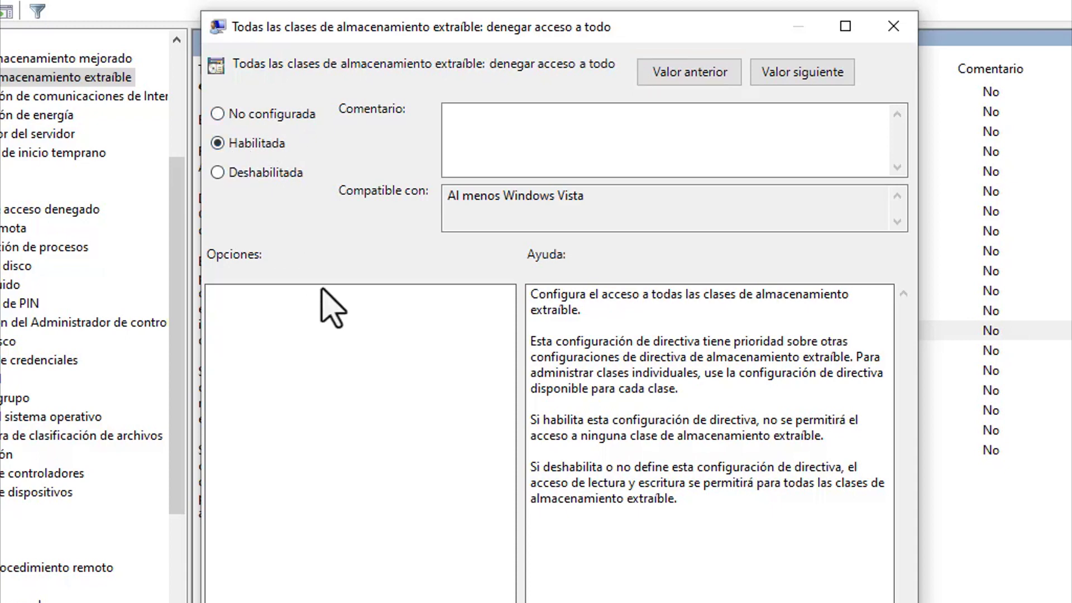
key("Tab")
left_click(692, 602)
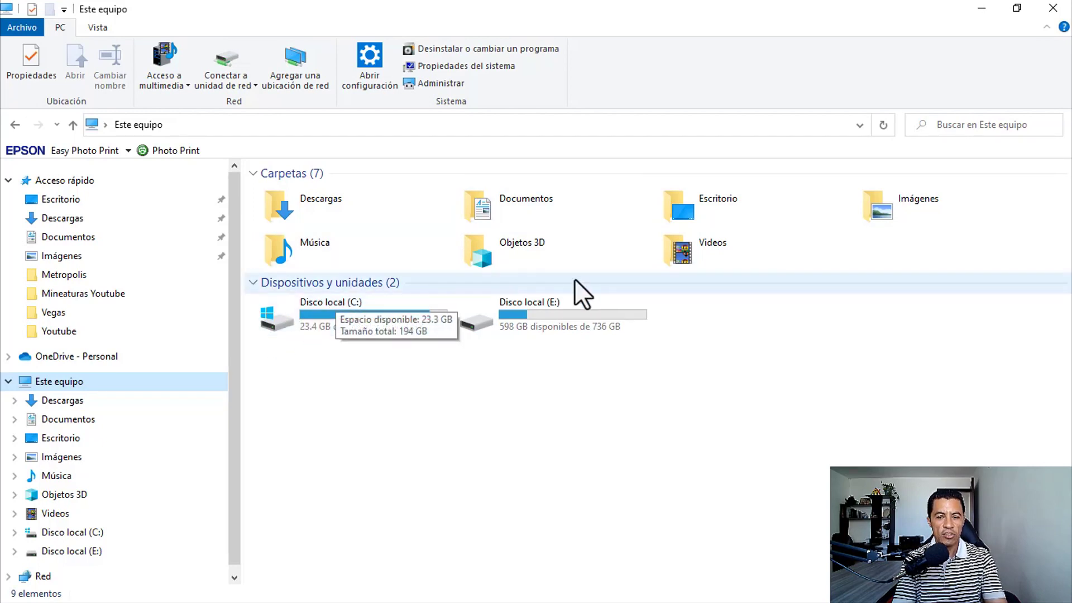
- Test the USB block by refreshing Este equipo in File Explorer and trying to open Disco extraíble (D:)
mouse_move(565, 330)
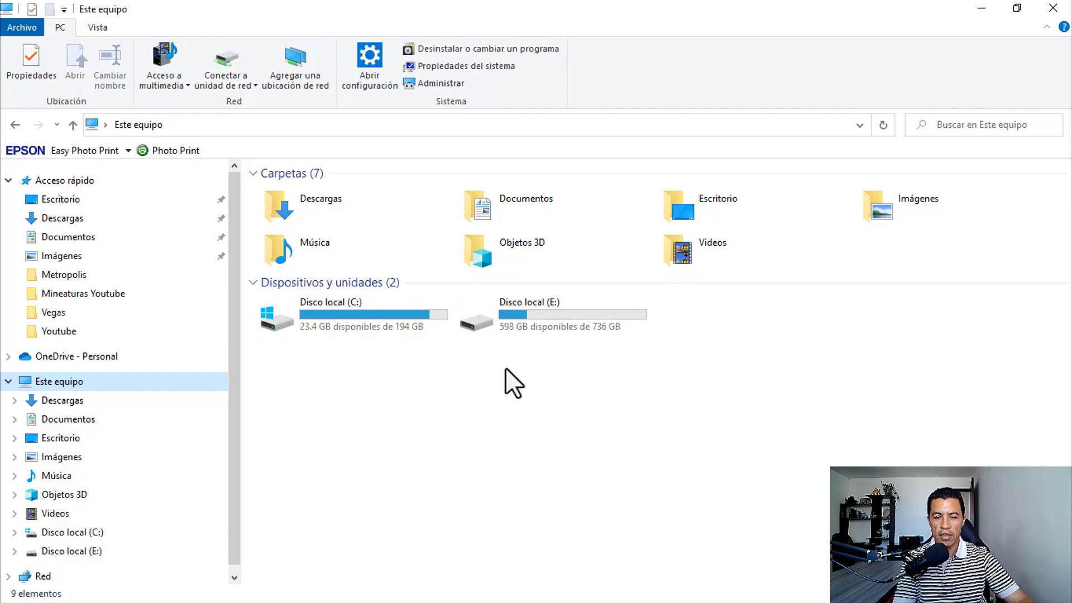
key("F5")
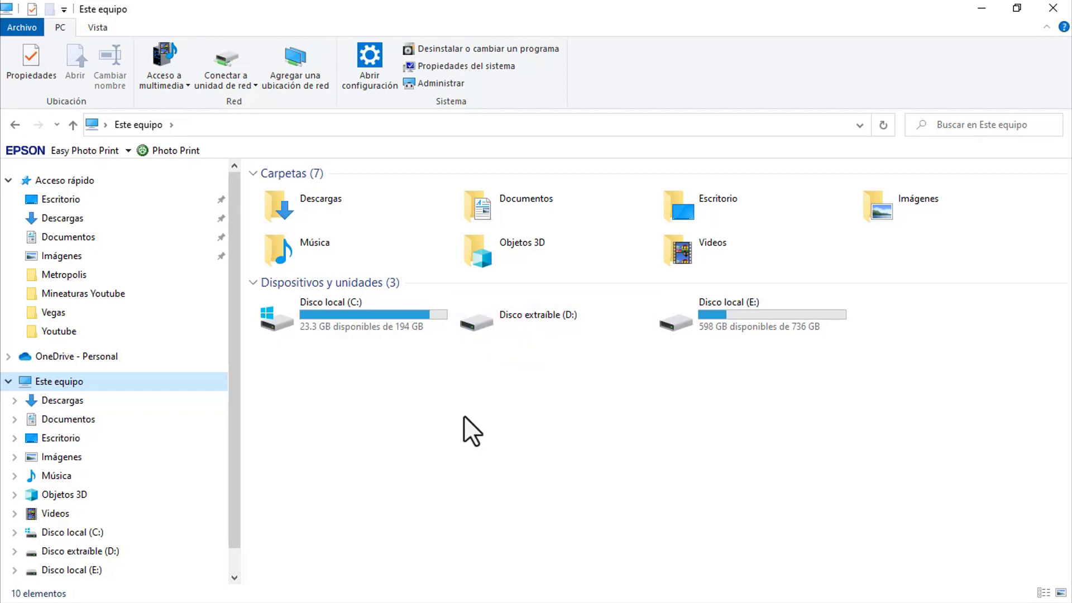
double_click(511, 313)
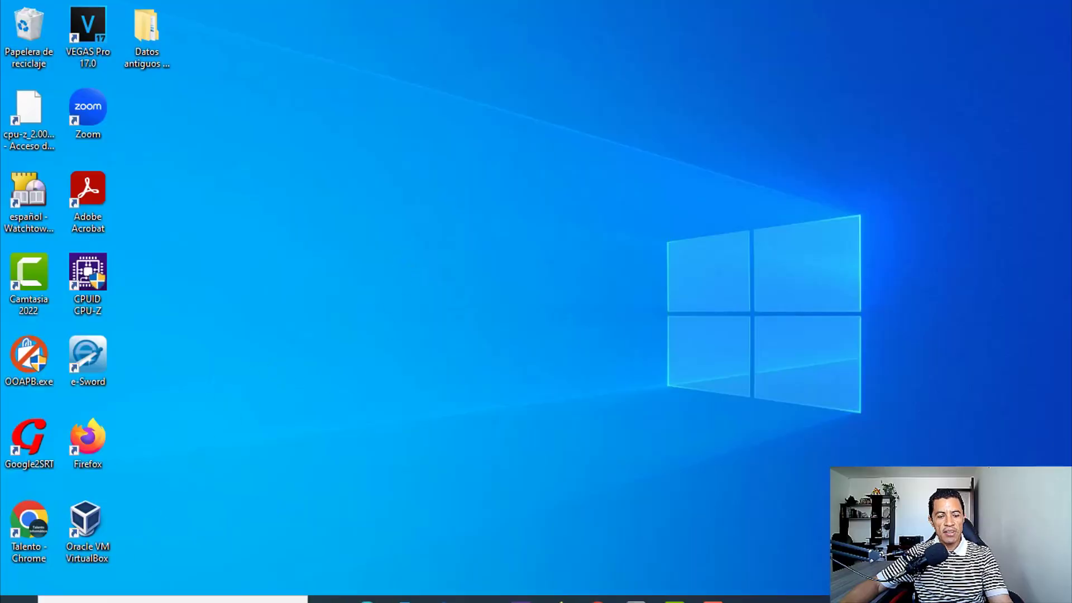
- Search for regedit and open the Registry Editor
left_click(109, 589)
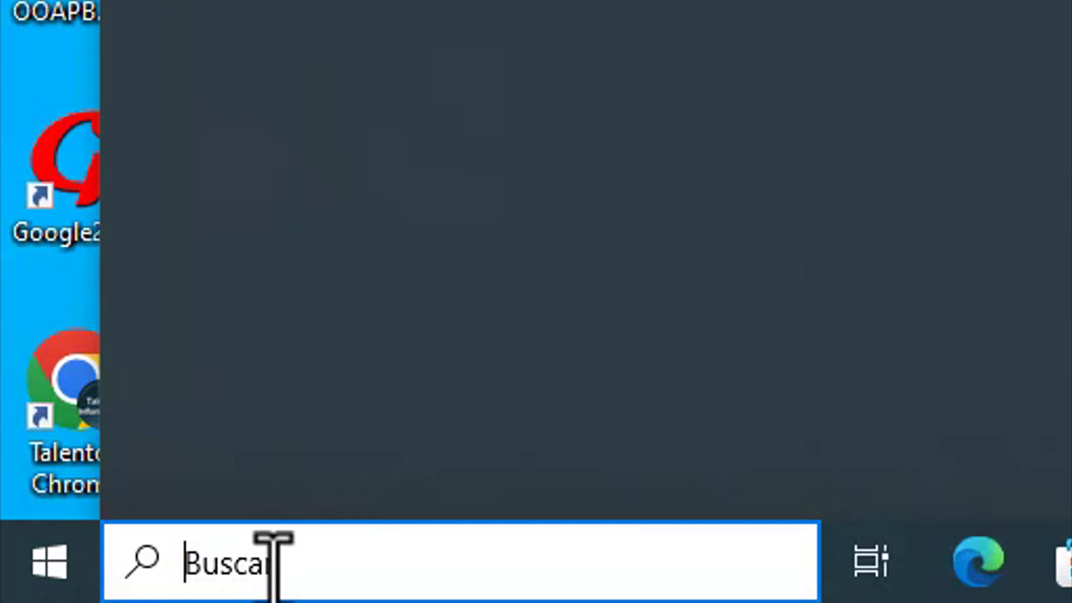
type("regedi")
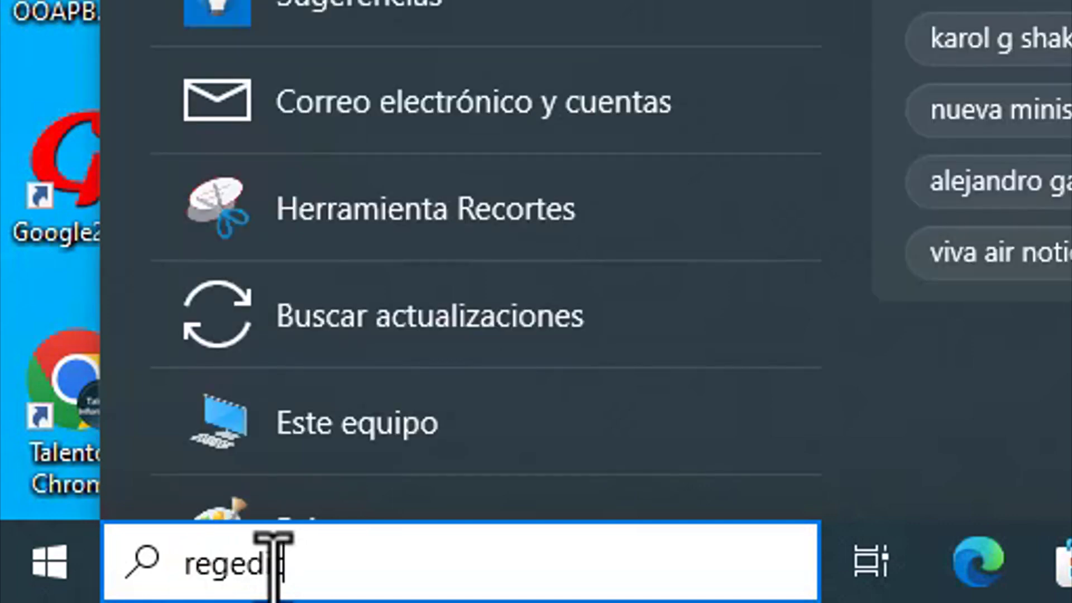
type("t")
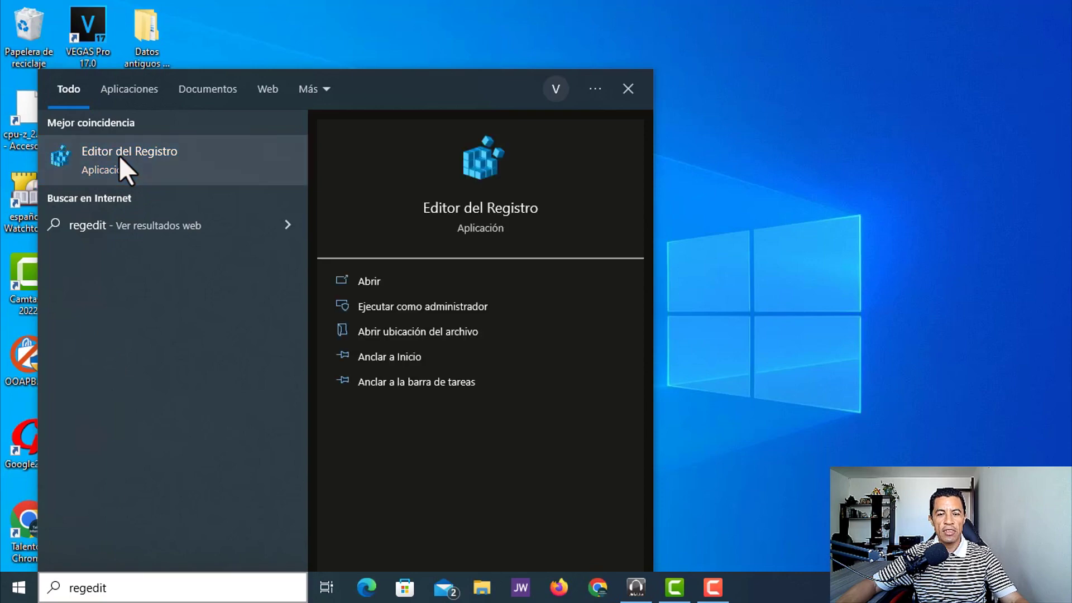
left_click(119, 157)
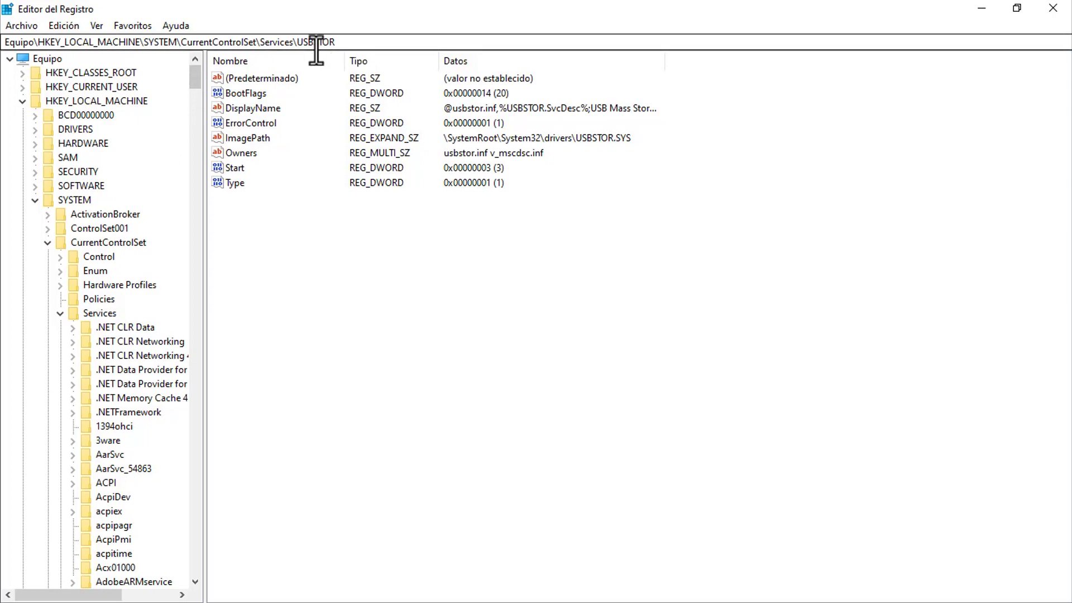
- Set the Start value of the registry key HKEY_LOCAL_MACHINE\SYSTEM\CurrentControlSet\Services\USBSTOR to 4
left_click_drag(192, 78, 189, 487)
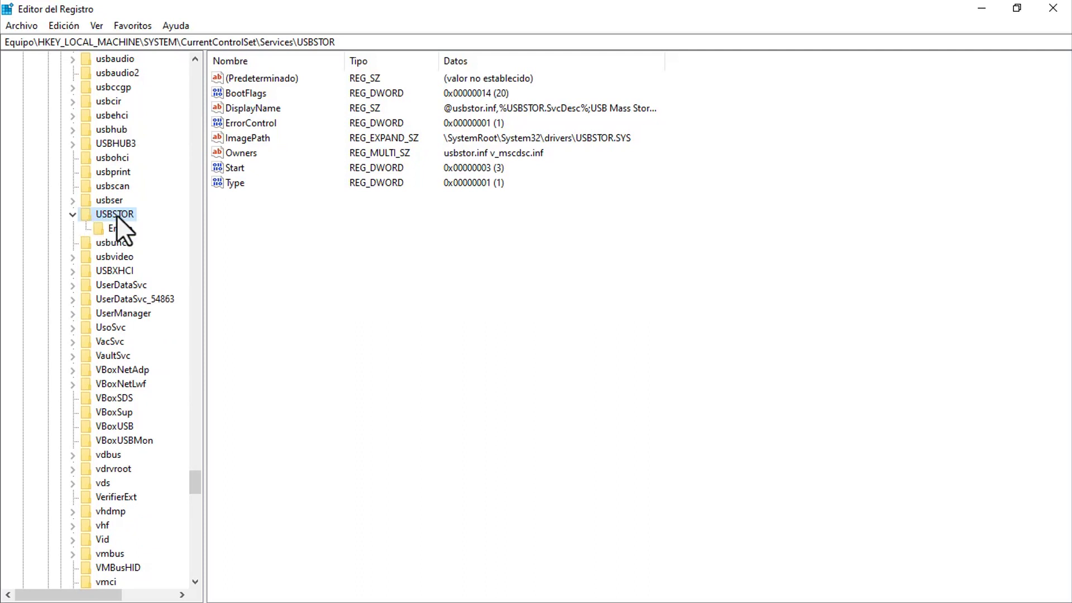
double_click(223, 167)
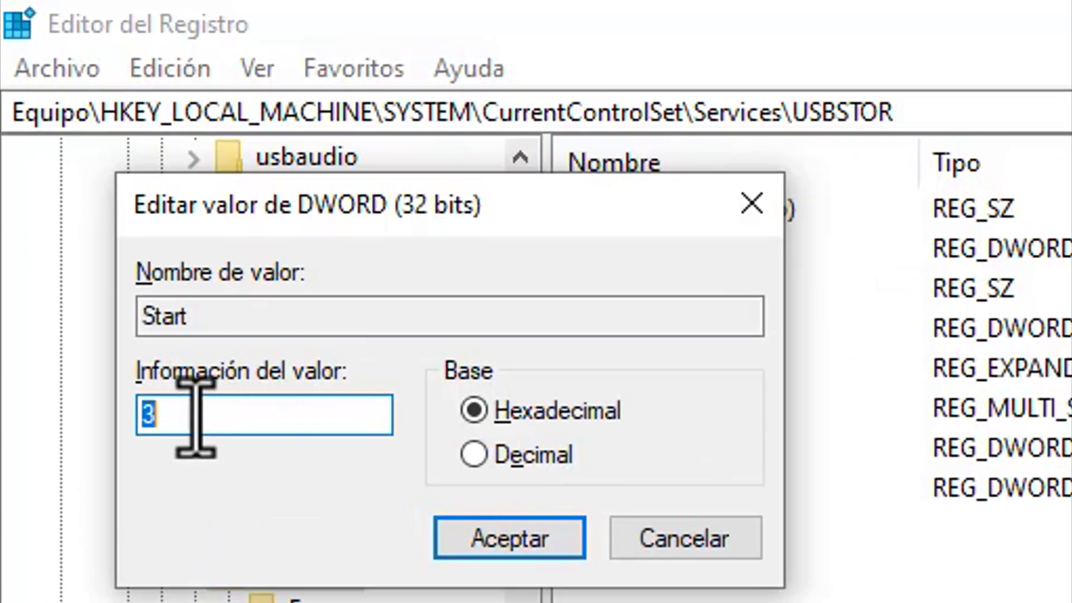
left_click(172, 414)
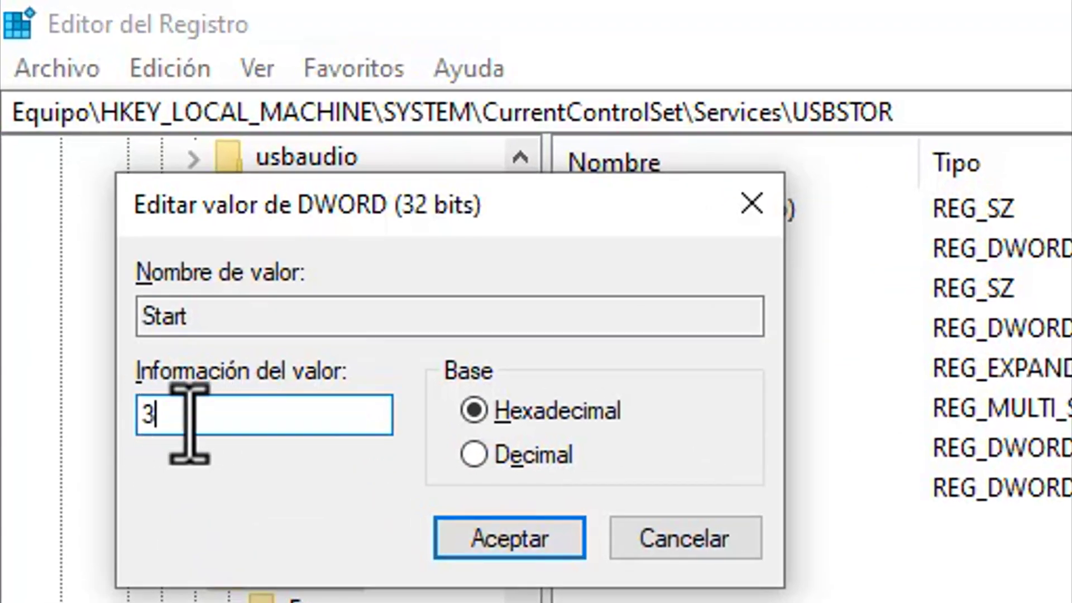
left_click_drag(185, 416, 105, 426)
key("BackSpace")
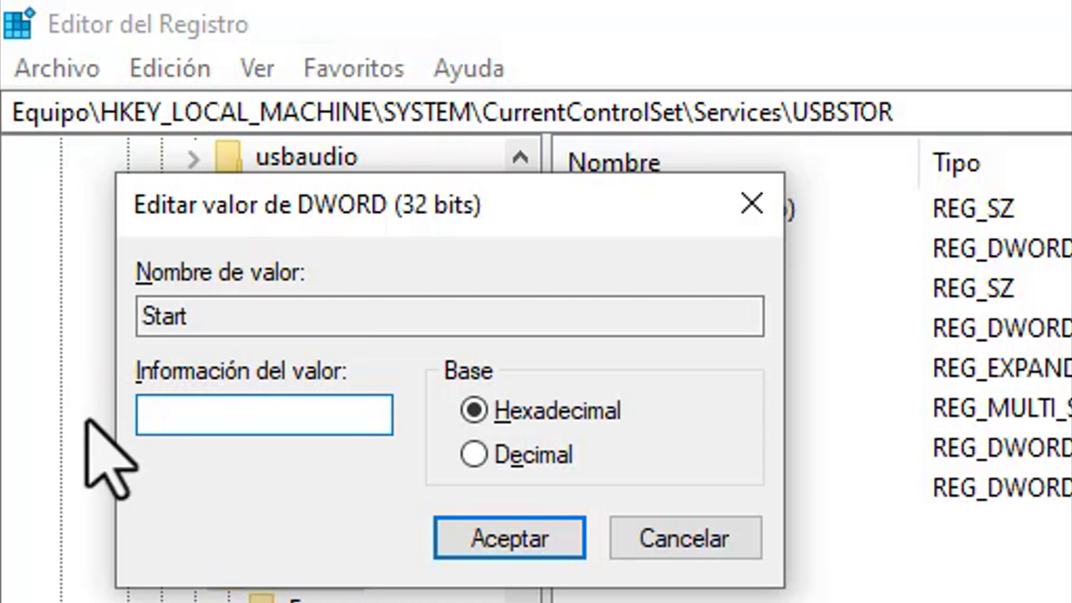
type("4")
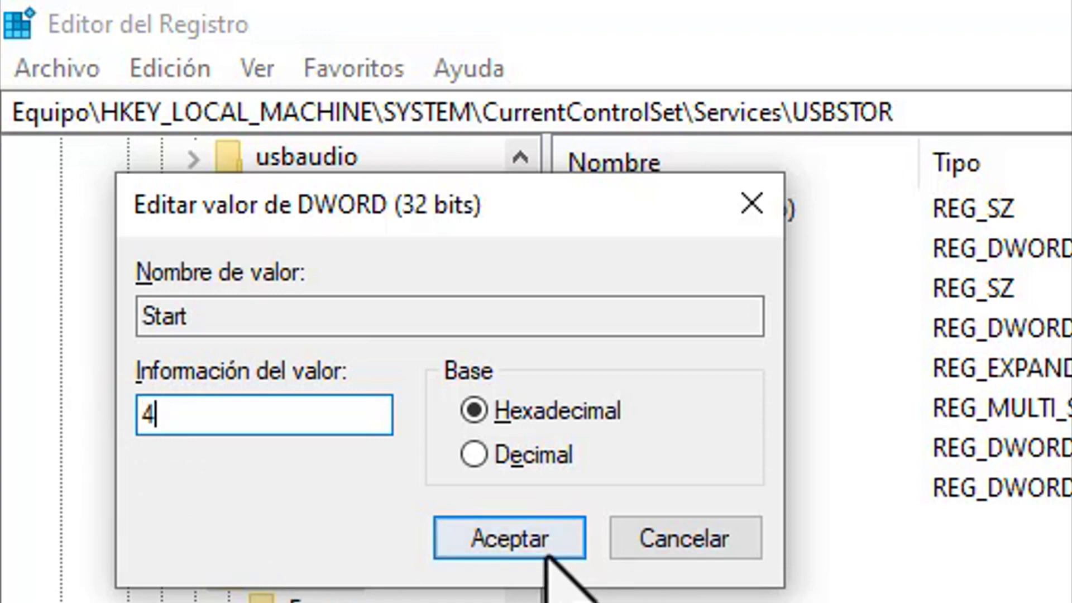
left_click(538, 534)
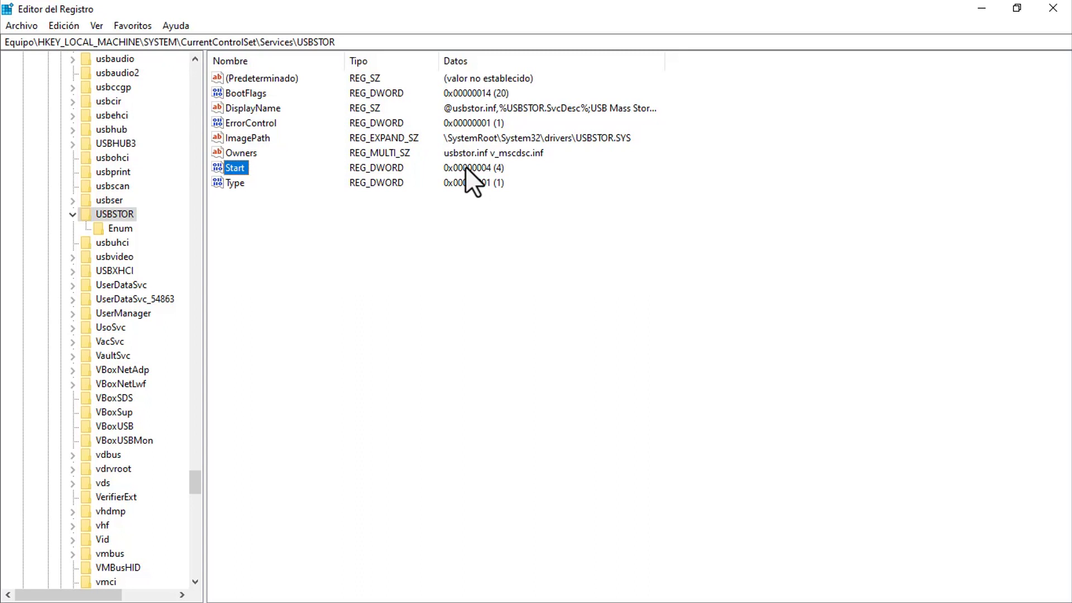
- Set the Start value of the USBSTOR key back to 3
double_click(235, 164)
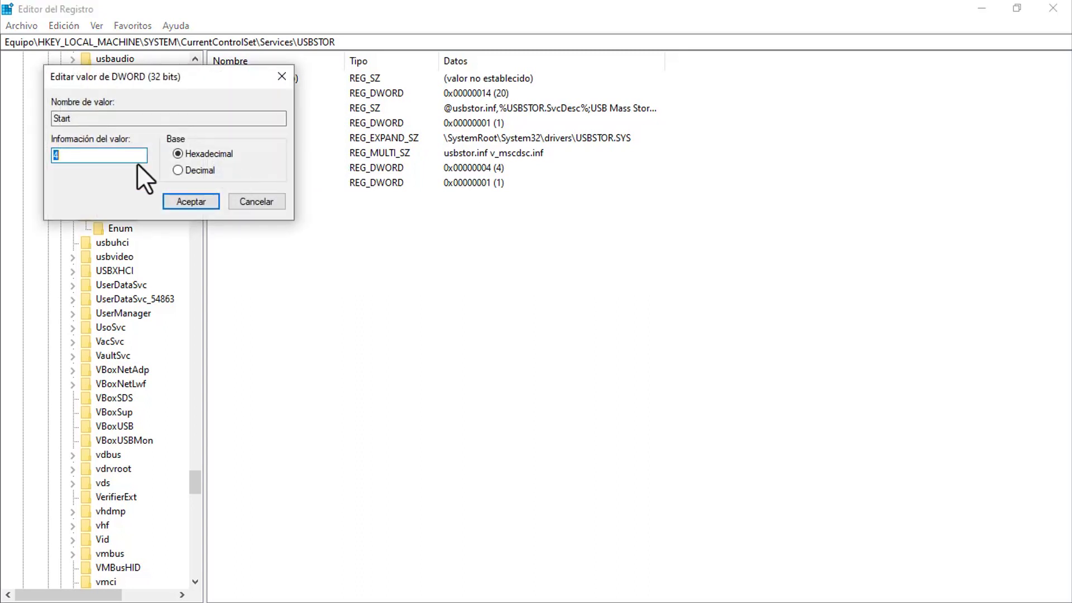
type("3")
left_click(206, 202)
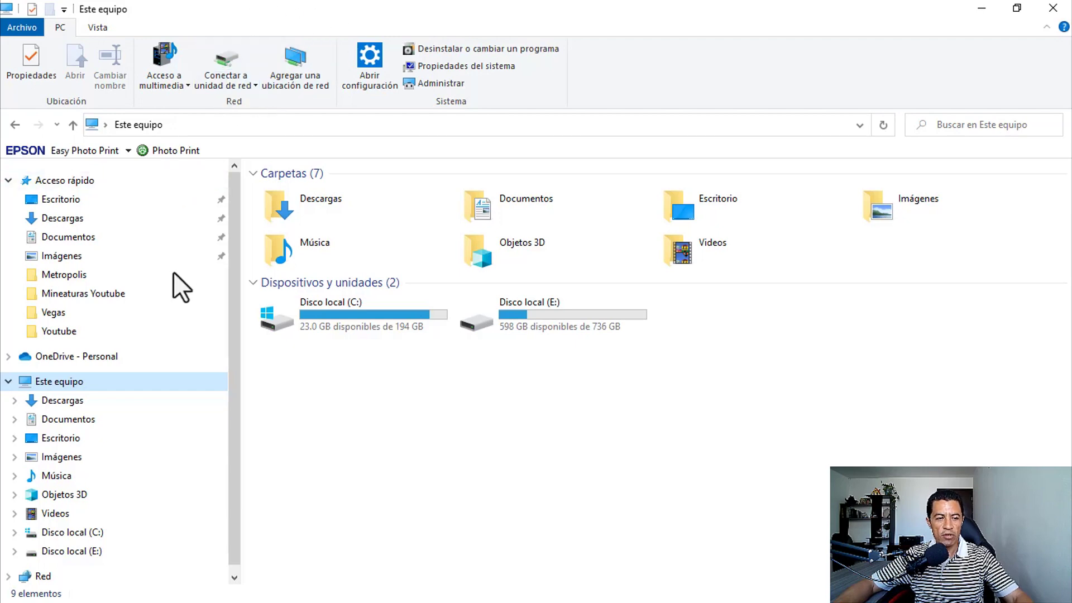
- Open computer management for Este equipo in File Explorer and expand Controladoras de bus serie universal in Administrador de dispositivos
right_click(48, 392)
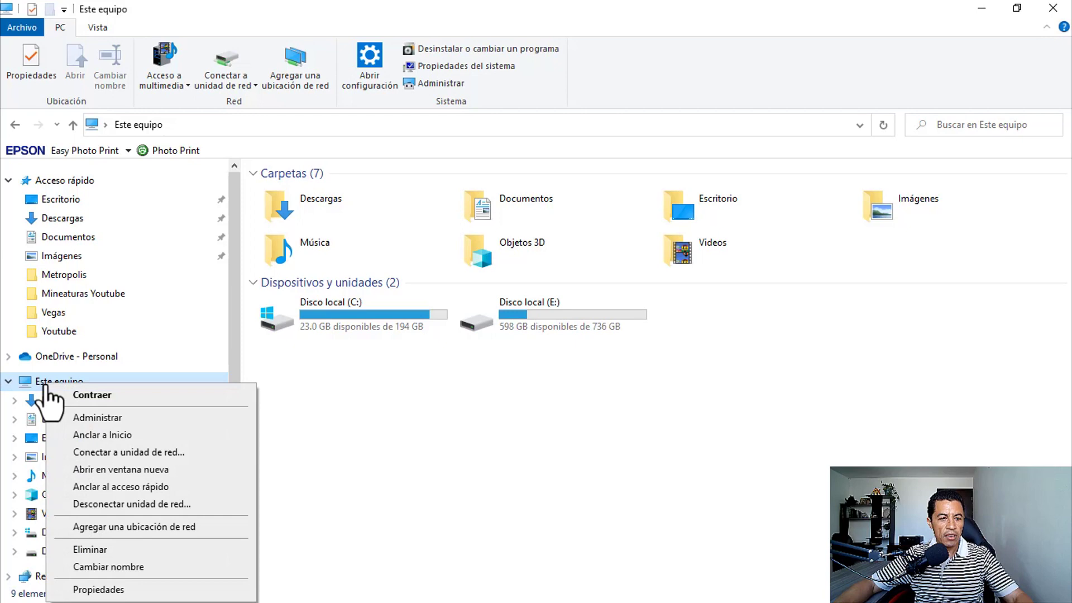
left_click(90, 420)
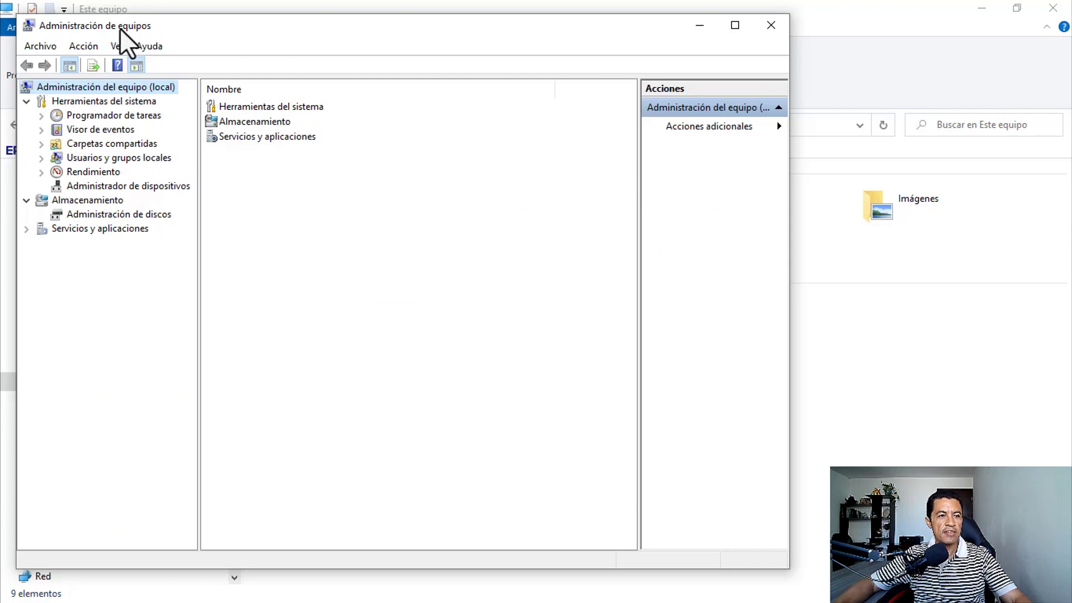
left_click(139, 186)
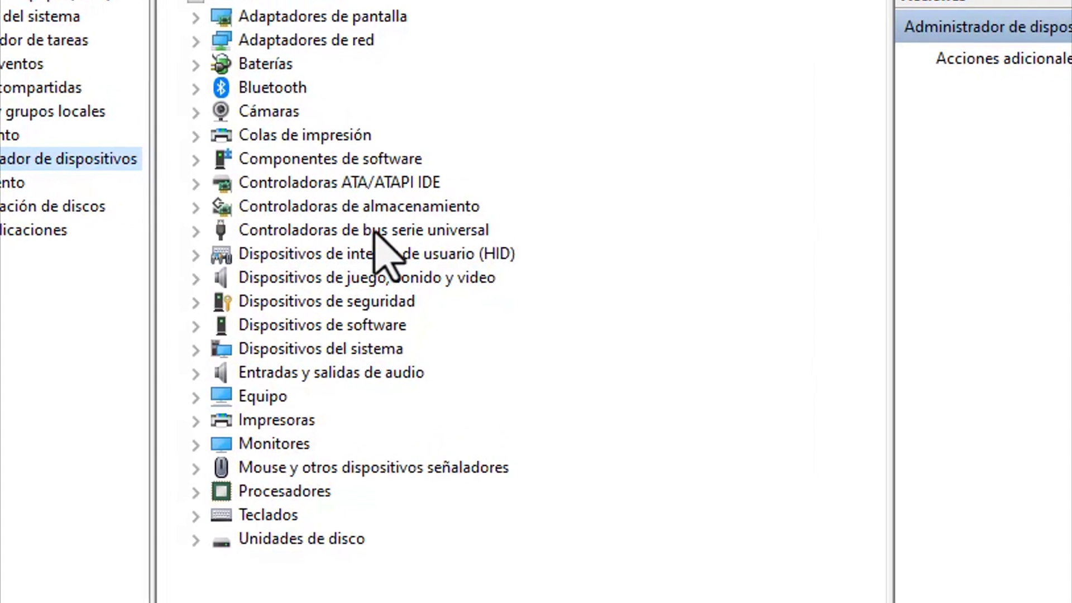
left_click(182, 231)
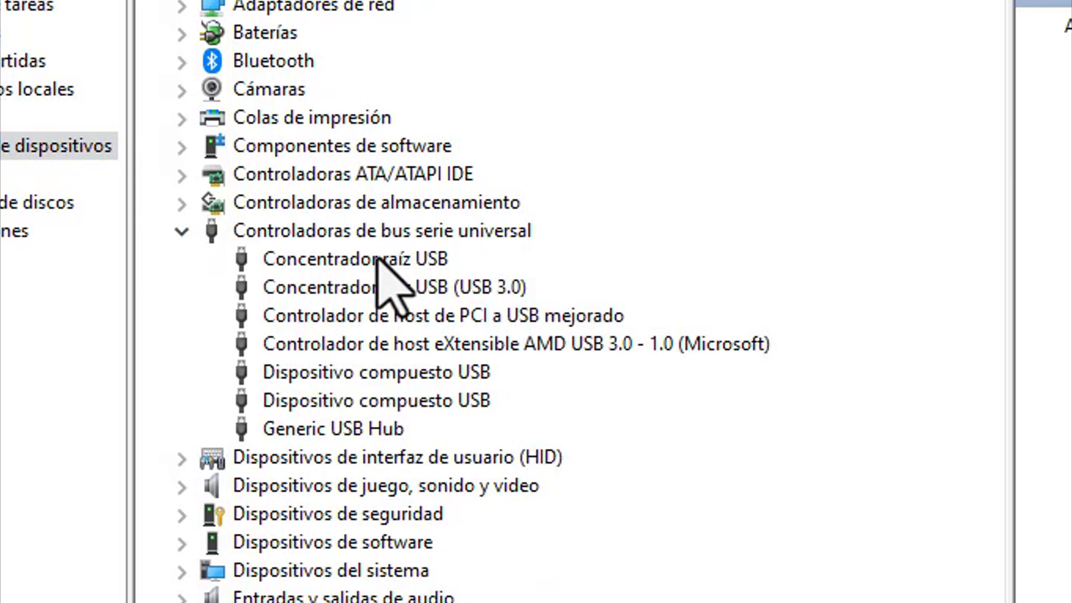
- Review the available device actions for Concentrador raíz USB and Concentrador raíz USB (USB 3.0) without applying any
left_click(358, 257)
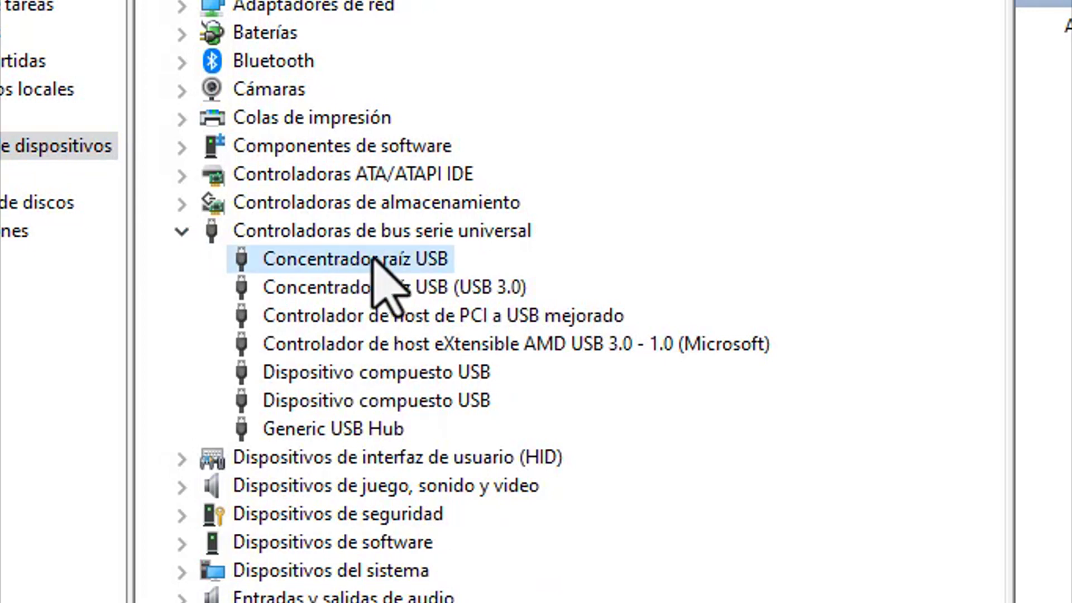
right_click(372, 258)
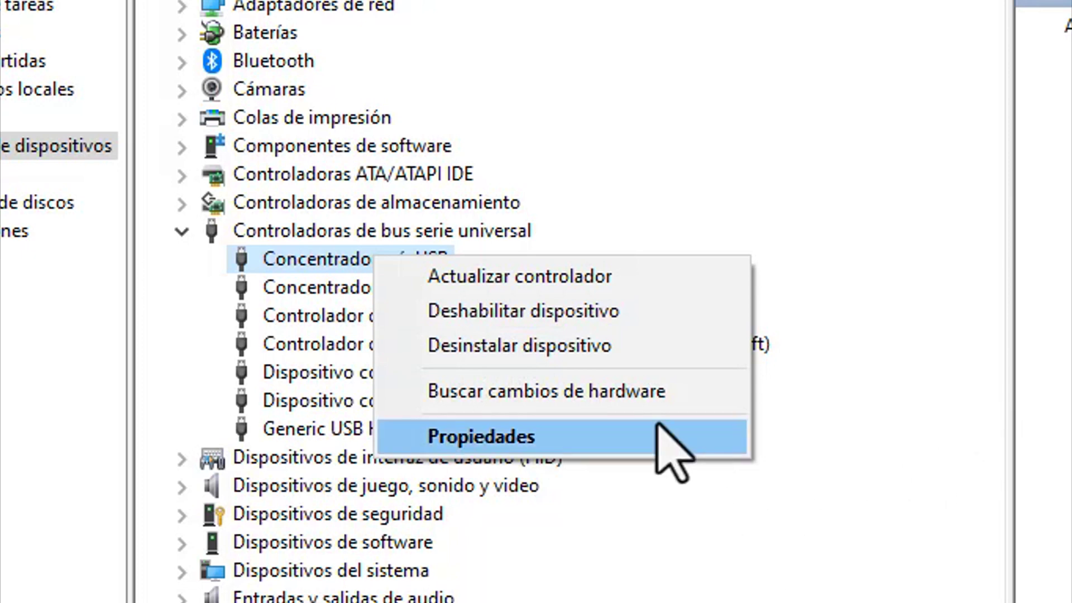
left_click(1047, 491)
left_click(447, 292)
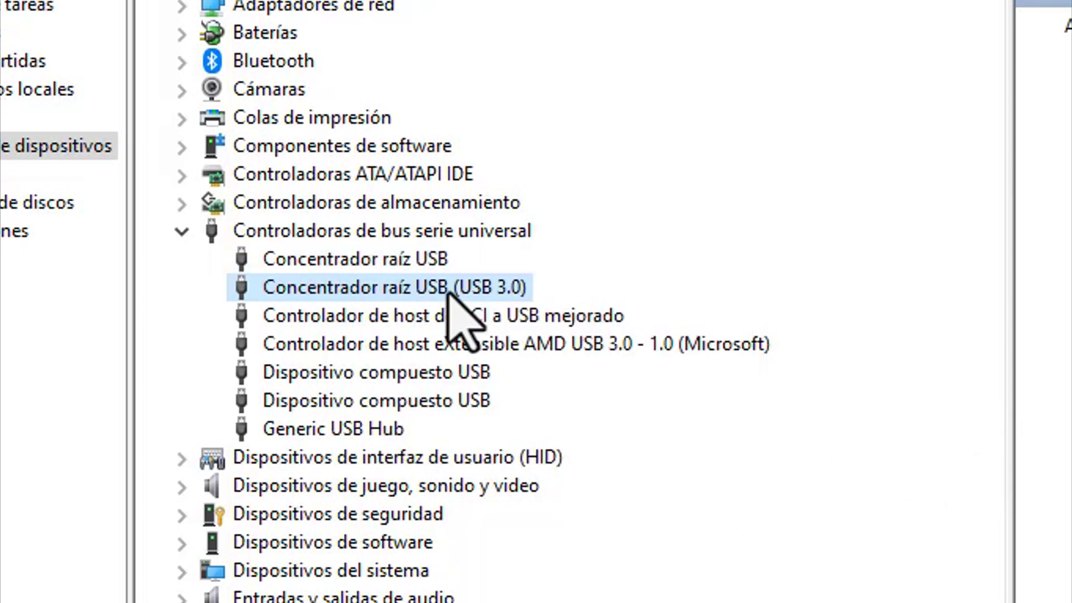
right_click(447, 291)
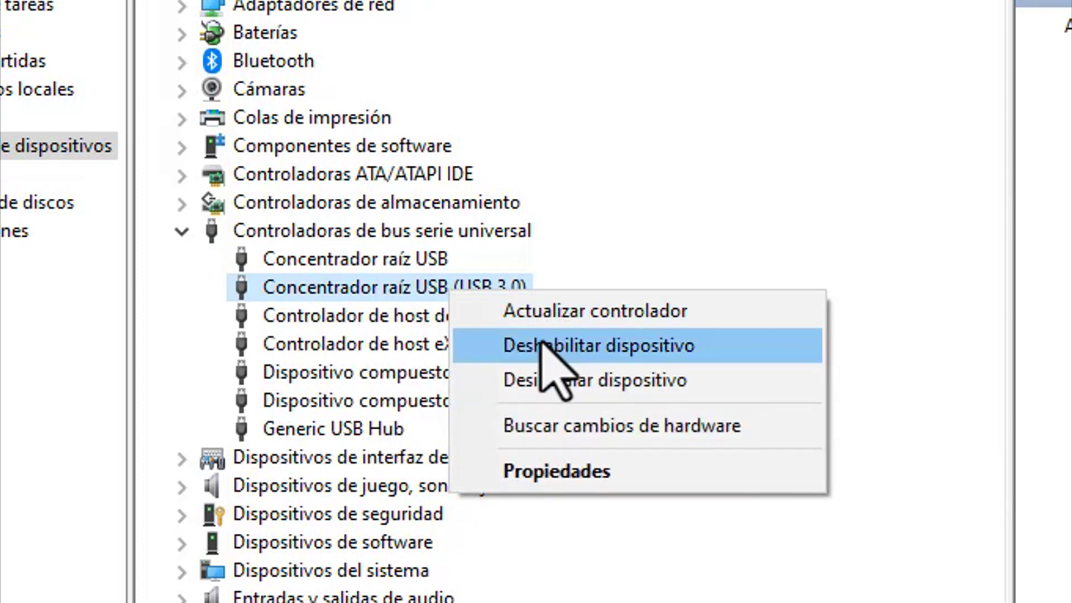
left_click(1032, 474)
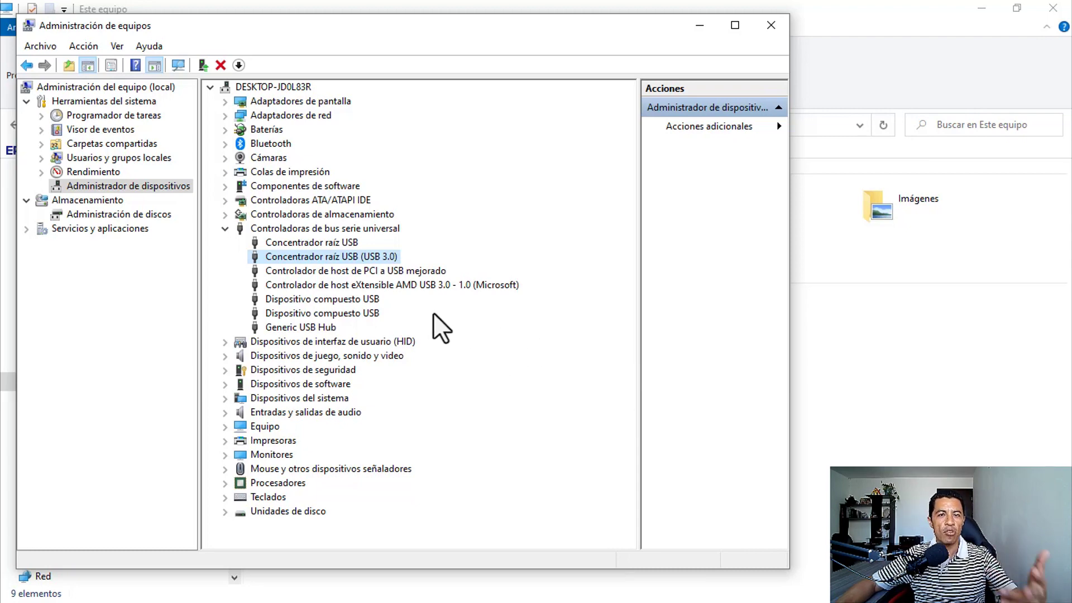
- Open the available device actions for Concentrador raíz USB
left_click(330, 243)
right_click(330, 242)
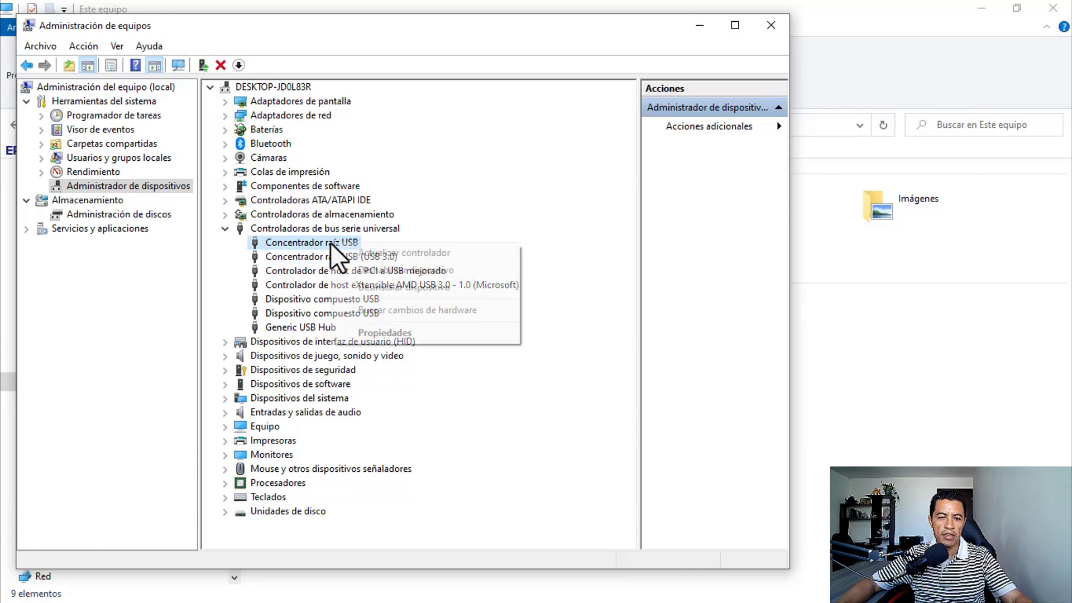